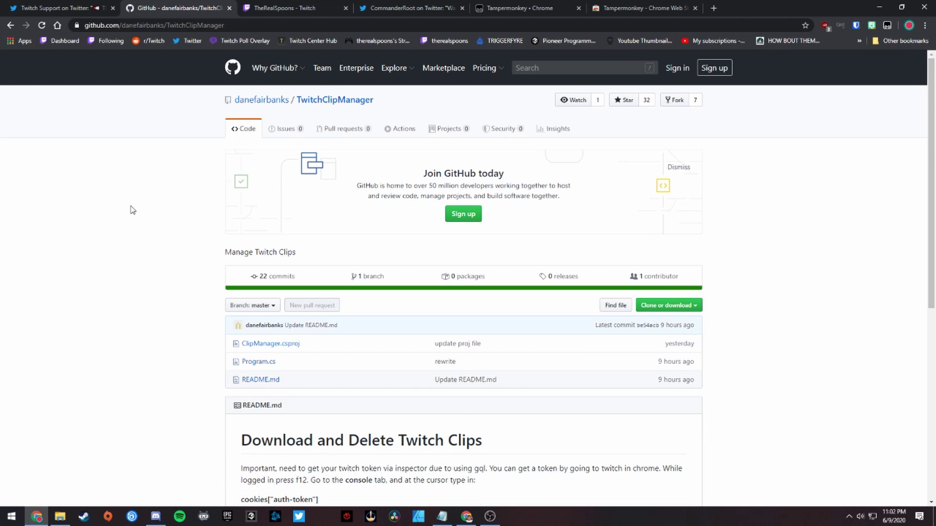
Read down the README's download notes, then bring up File Explorer on the Desktop with the ClipManager folder.
scroll(130, 210, "down", 5)
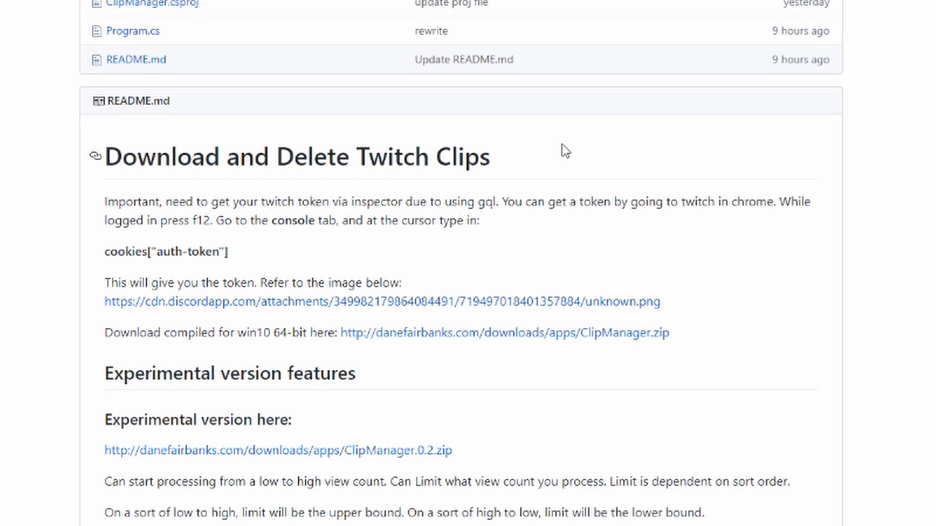
scroll(783, 225, "down", 2)
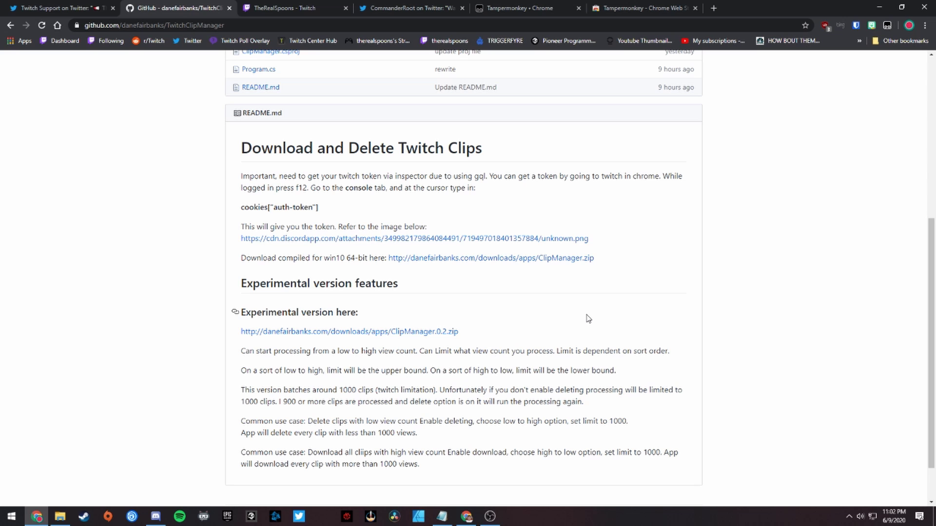
left_click(59, 517)
left_click(281, 262)
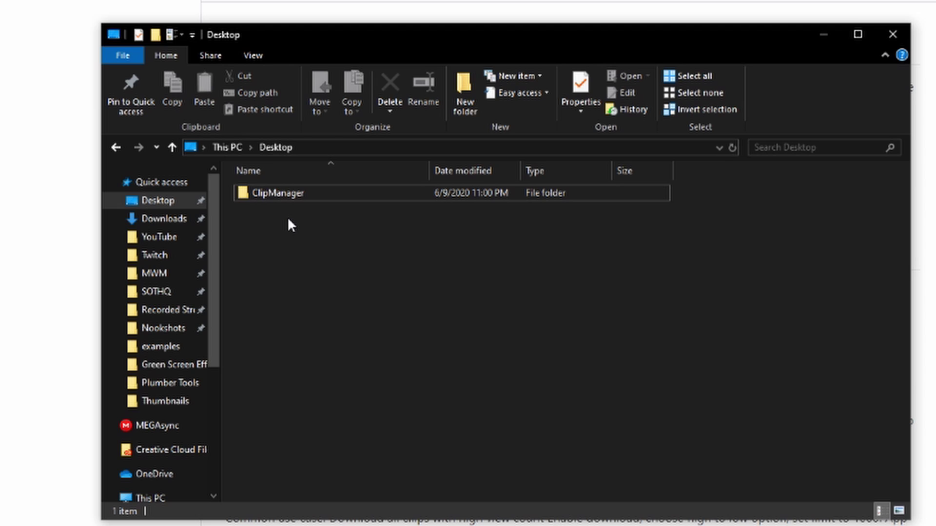
Open ClipManager > publish to reveal ClipManager.exe, then bring the GitHub README back to the front.
double_click(253, 191)
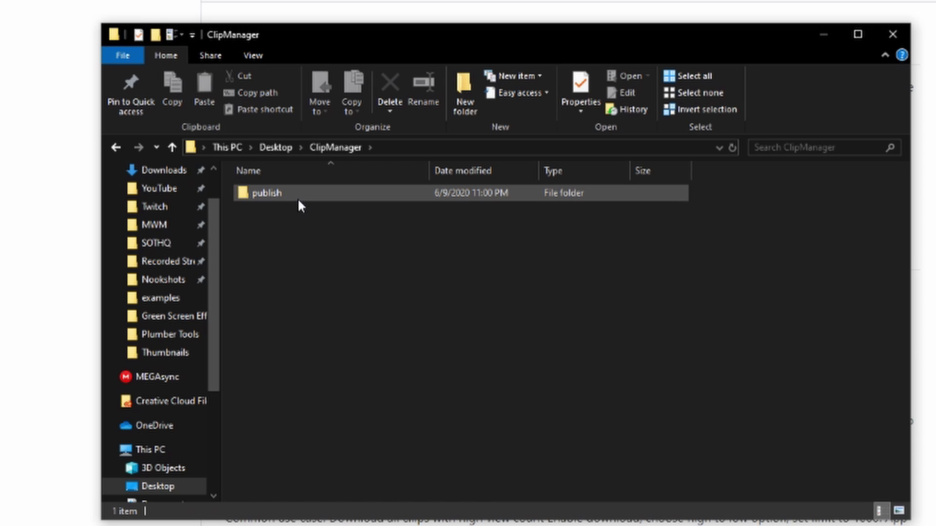
double_click(291, 193)
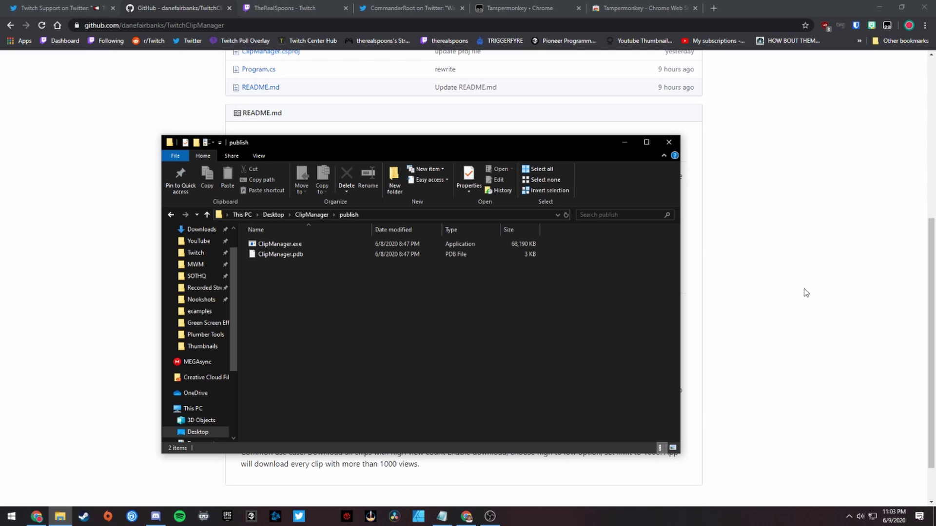
left_click(804, 292)
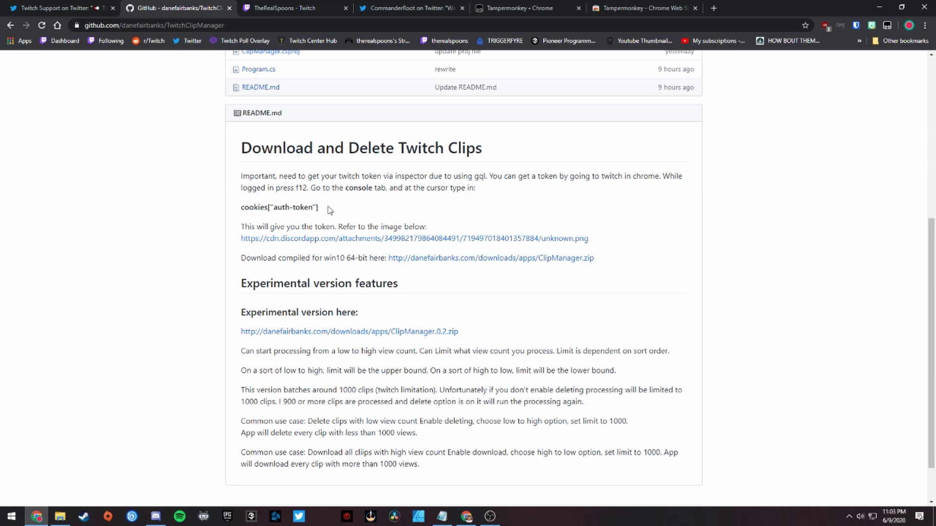
Copy the cookies["auth-token"] command from the README and move to the TheRealSpoons Twitch tab.
left_click_drag(441, 208, 228, 201)
key("ctrl+c")
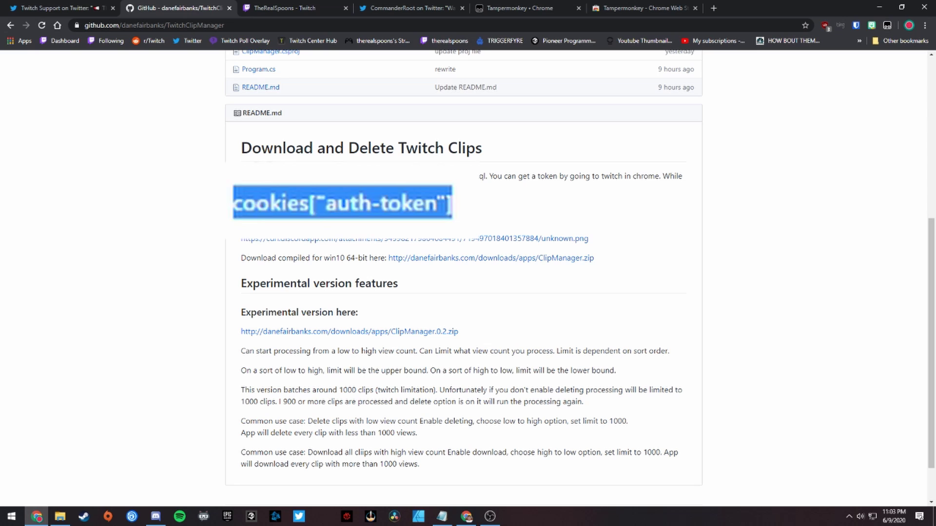
left_click(285, 7)
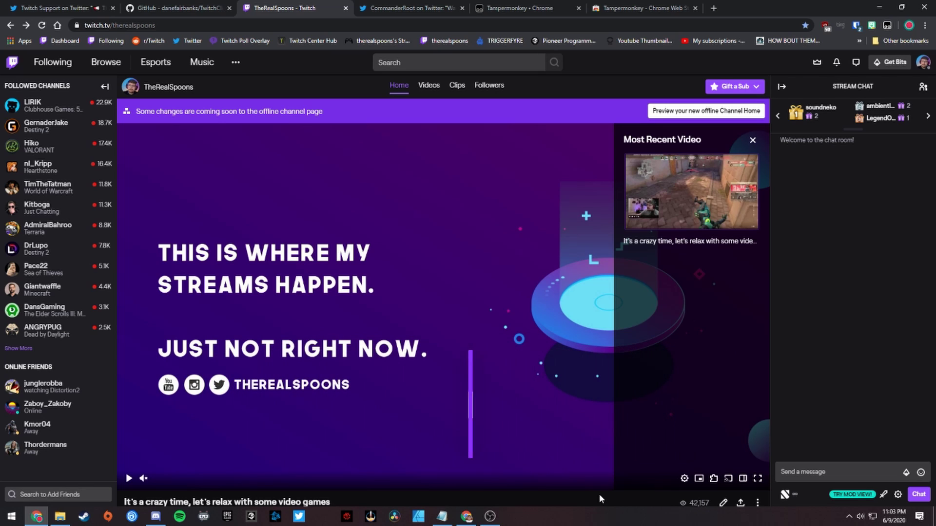
Paste cookies["auth-token"] into the DevTools Console on Twitch to retrieve the auth token.
key("ctrl+shift+i")
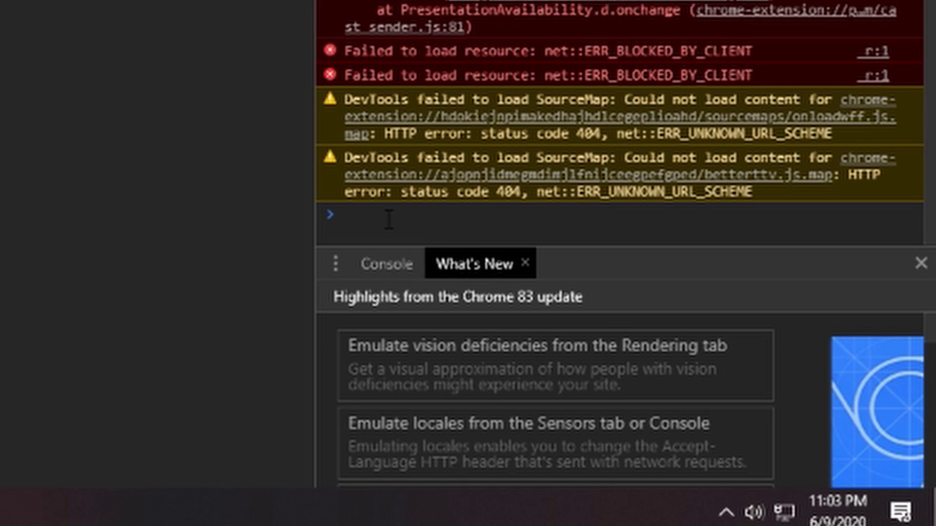
key("ctrl+v")
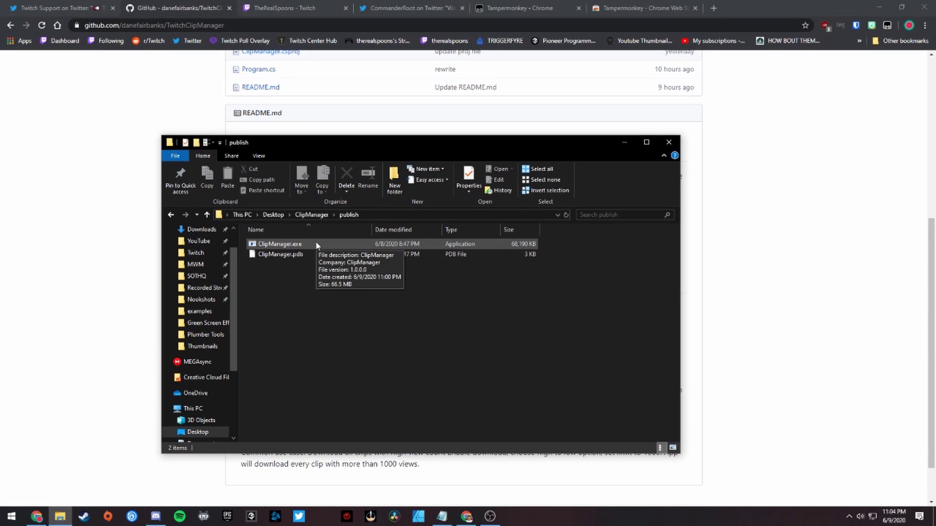
Launch ClipManager.exe, move its console aside, and submit the pasted auth token.
double_click(315, 244)
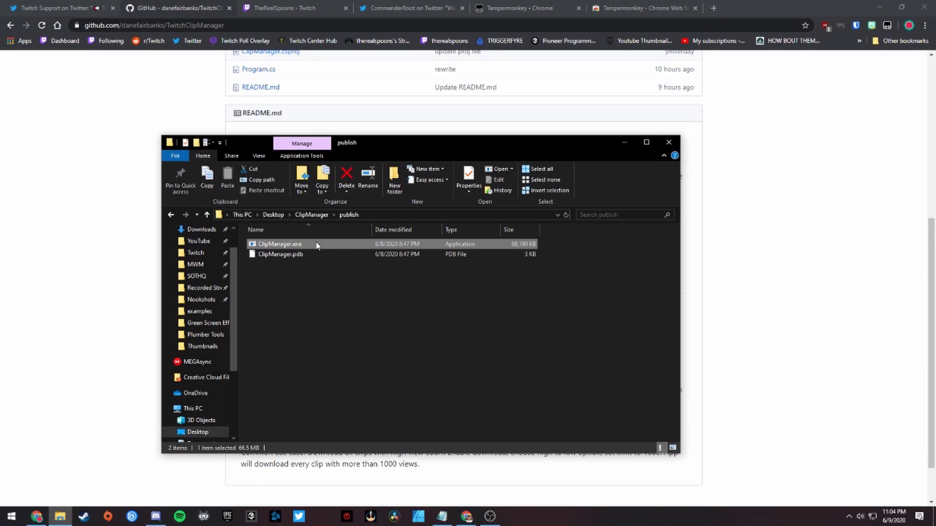
left_click_drag(203, 21, 495, 138)
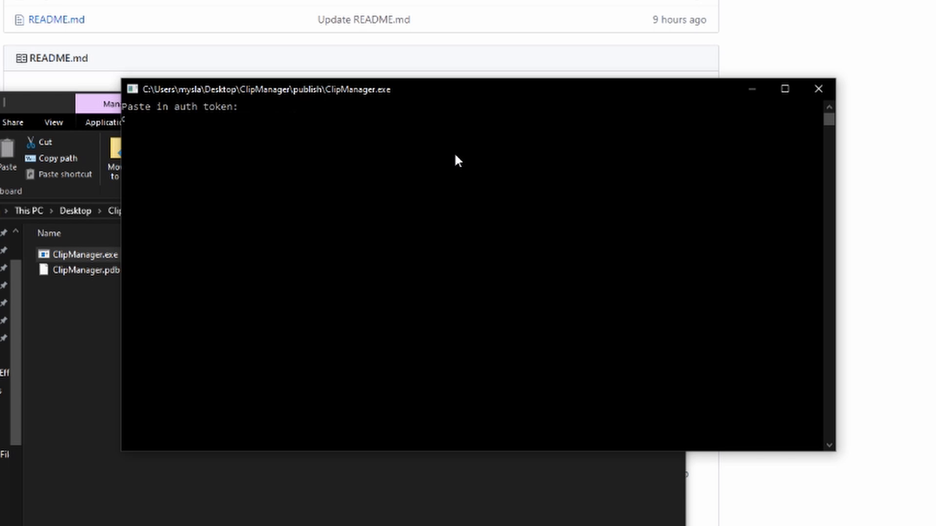
key("ctrl+v")
key("Return")
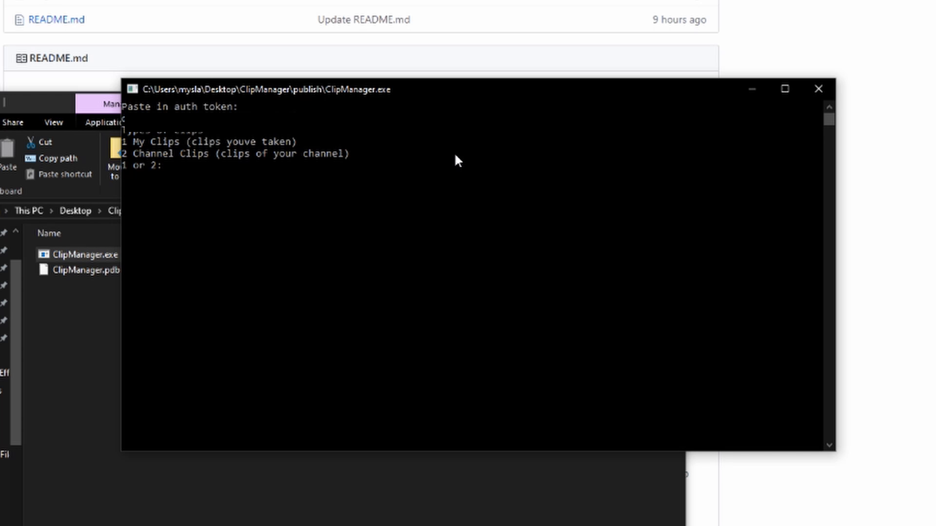
Answer 2 for Channel Clips, y to download and n to delete, and let the tool run.
type("2")
key("Return")
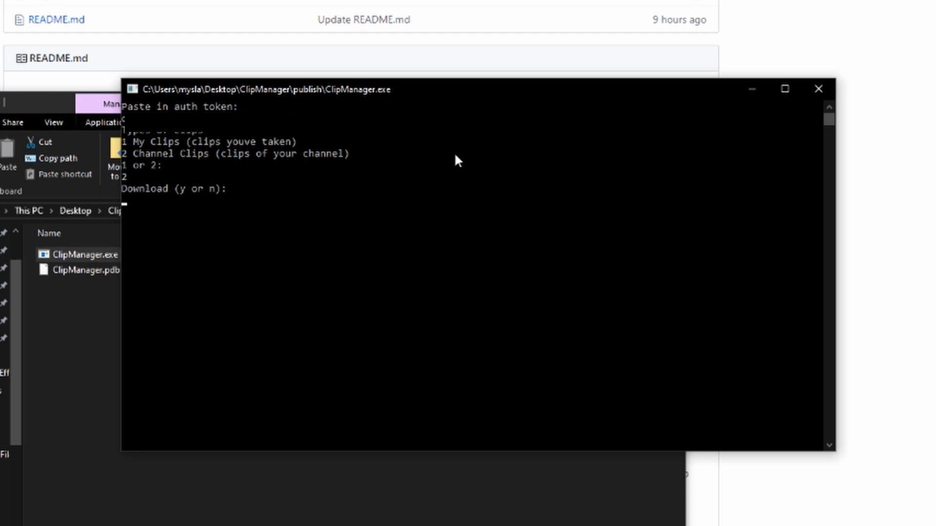
type("y")
key("Return")
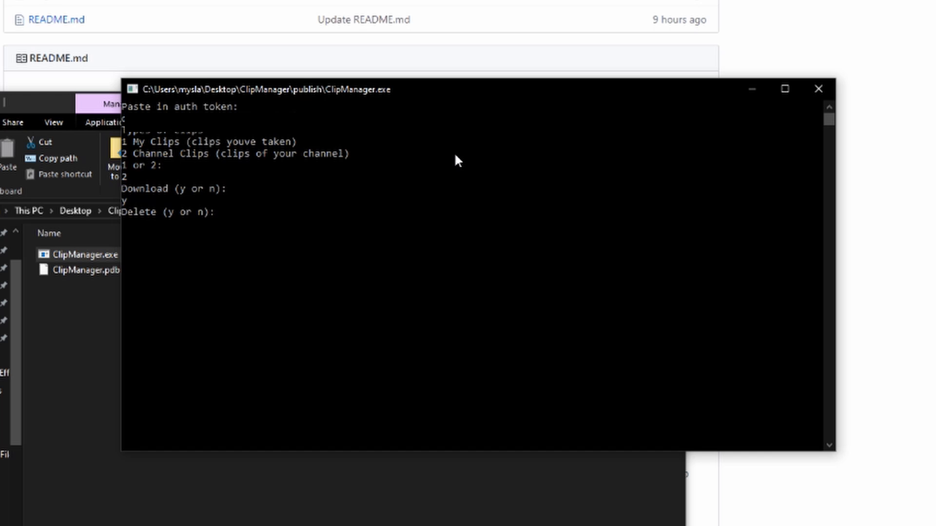
type("n")
key("Return")
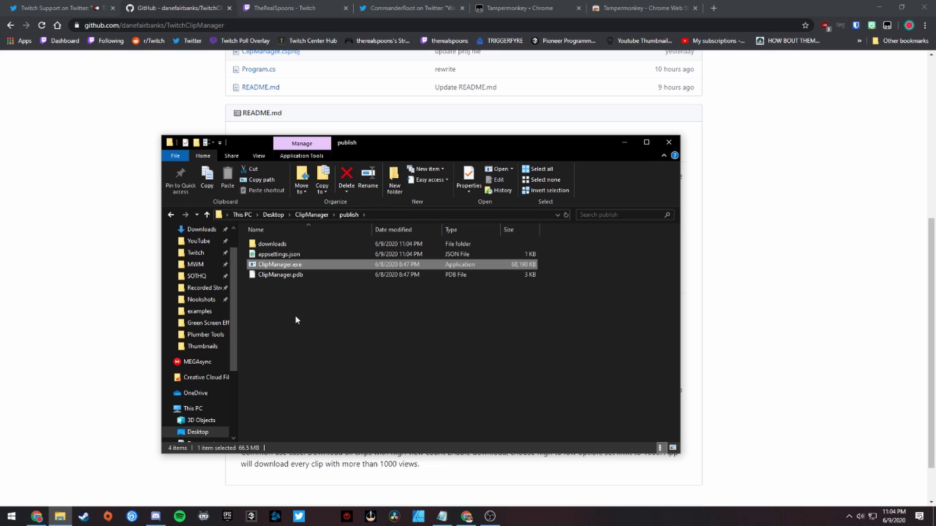
Deselect ClipManager.exe and open the still-empty downloads folder inside publish.
left_click(295, 320)
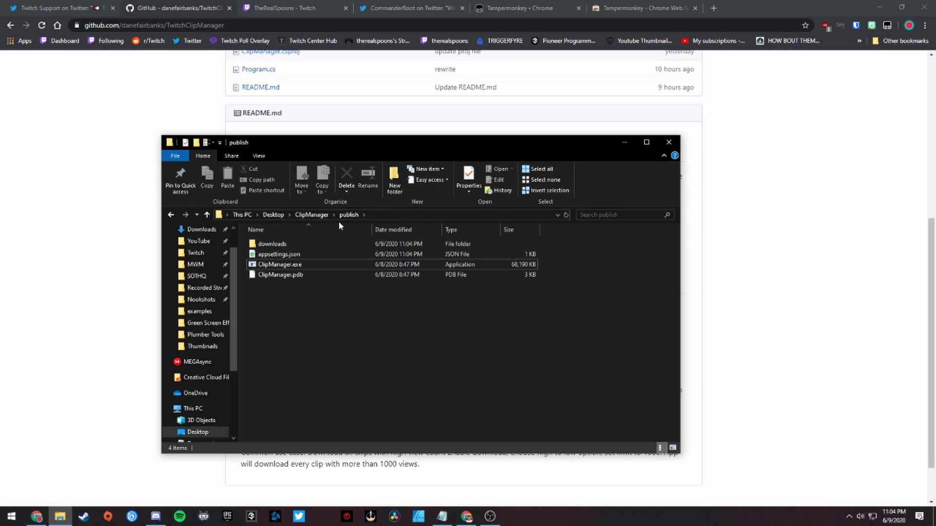
double_click(281, 243)
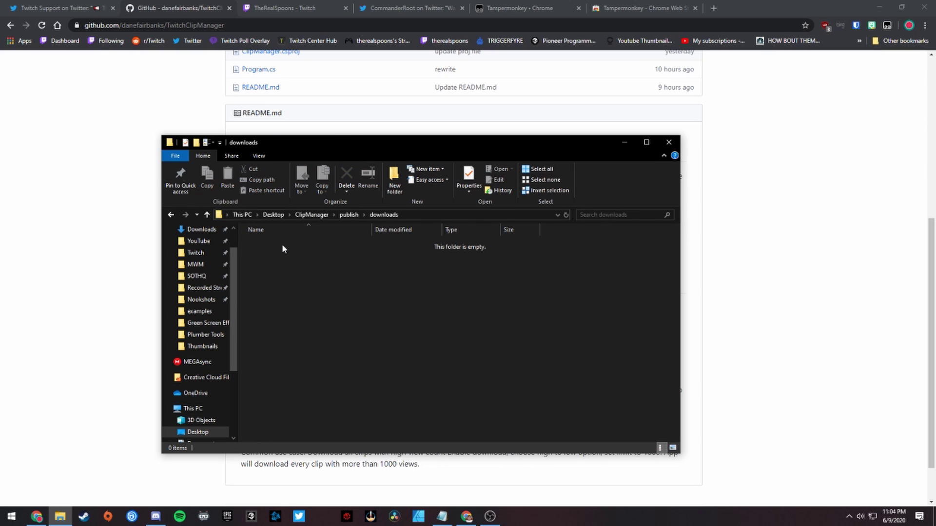
left_click_drag(260, 257, 615, 414)
Switch between CommanderRoot's Twitter thread and the GitHub TwitchClipManager page.
left_click(468, 10)
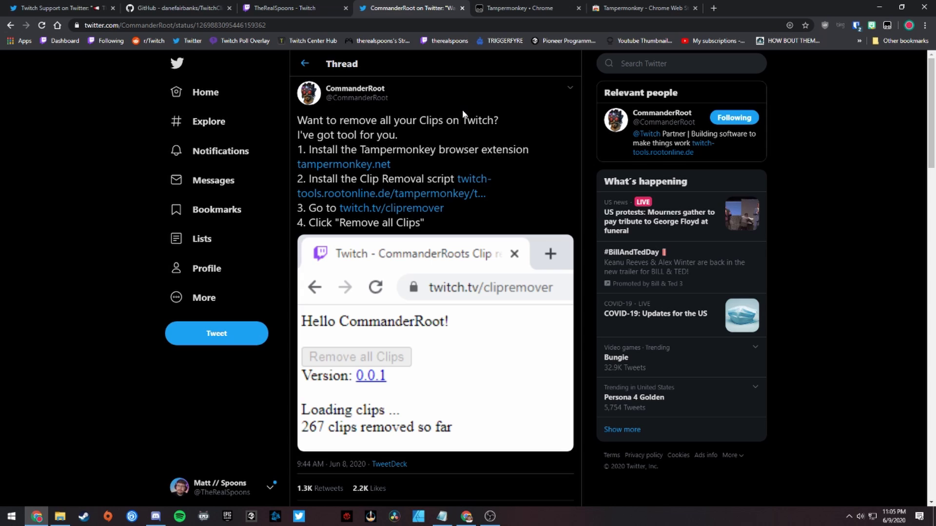
left_click(177, 7)
left_click(659, 299)
left_click(412, 8)
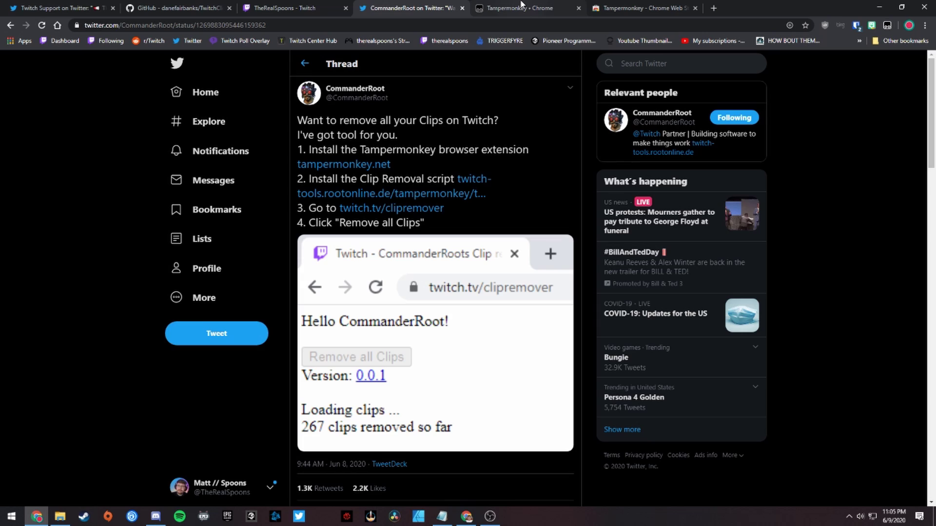
Check the Tampermonkey tabs, then open the Clip remover v0.0.10 install page from the thread and return to it.
left_click(521, 6)
left_click(629, 7)
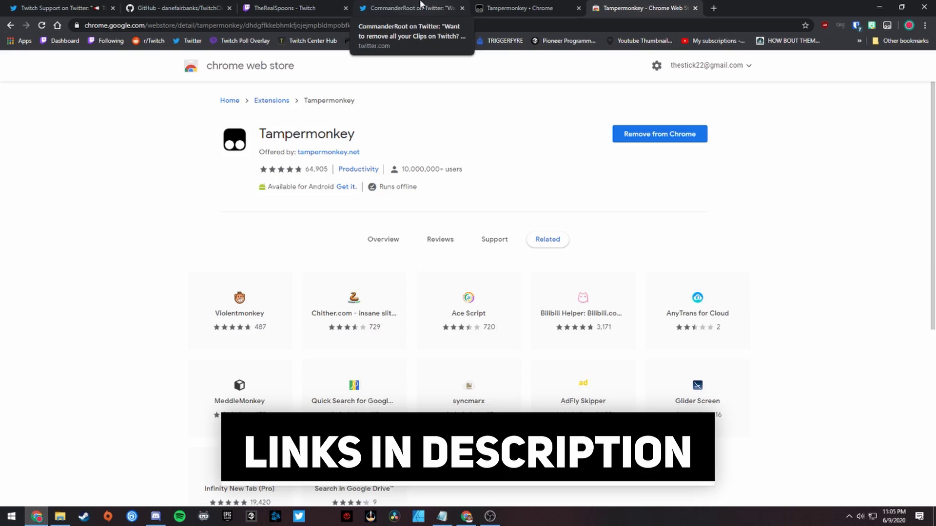
left_click(409, 8)
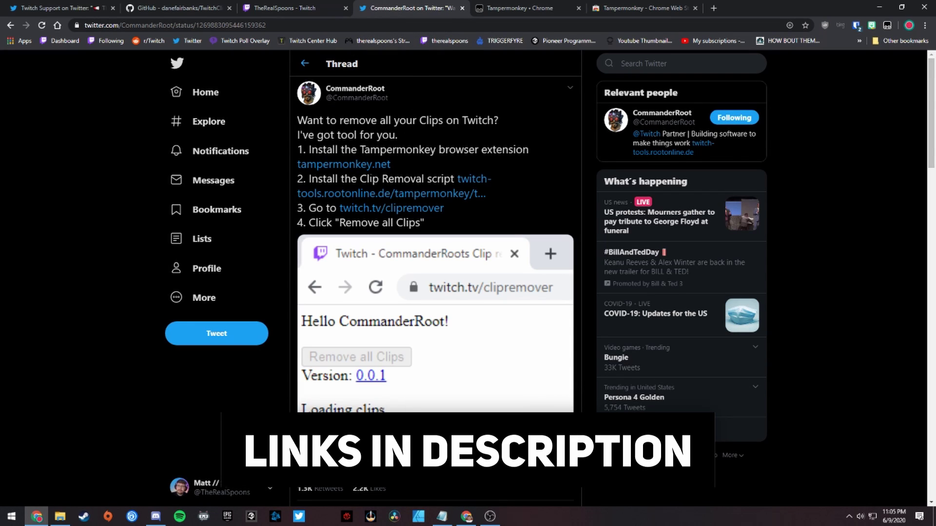
left_click(451, 195)
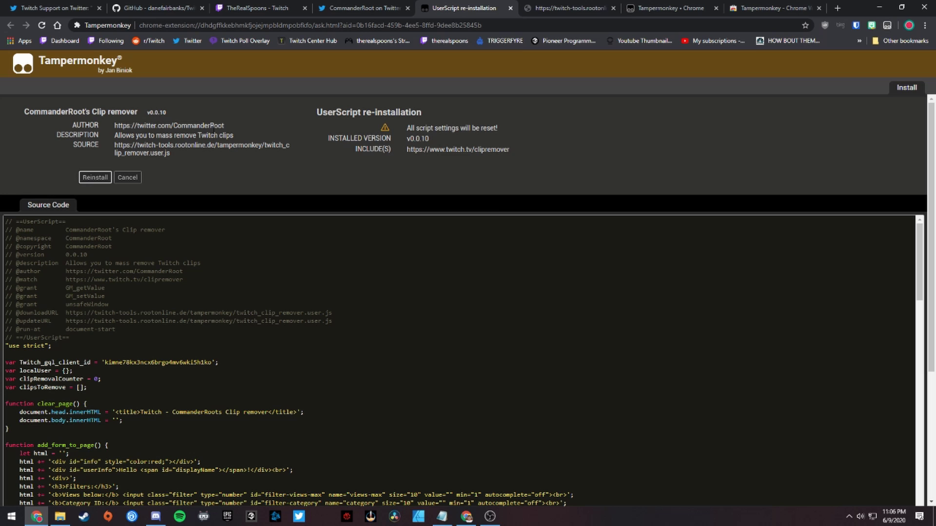
left_click(351, 8)
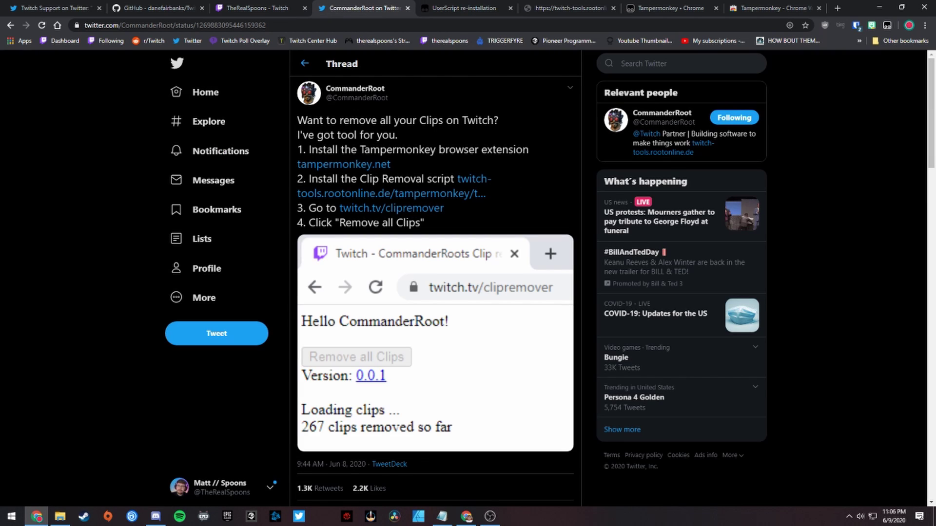
Follow the tweet's twitch.tv/clipremover link to open the Clip remover v0.0.10 filter form.
left_click(357, 213)
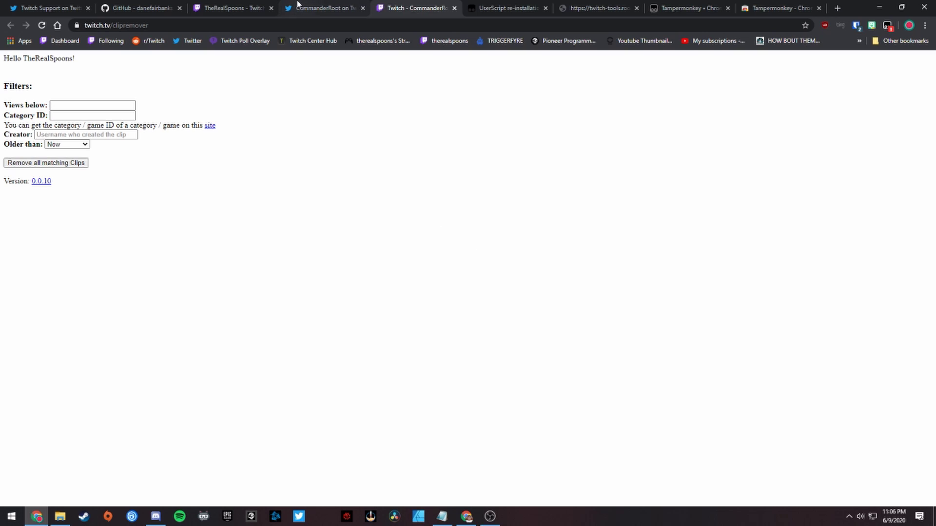
Return to the GitHub TwitchClipManager tab showing the README's experimental version features.
left_click(140, 5)
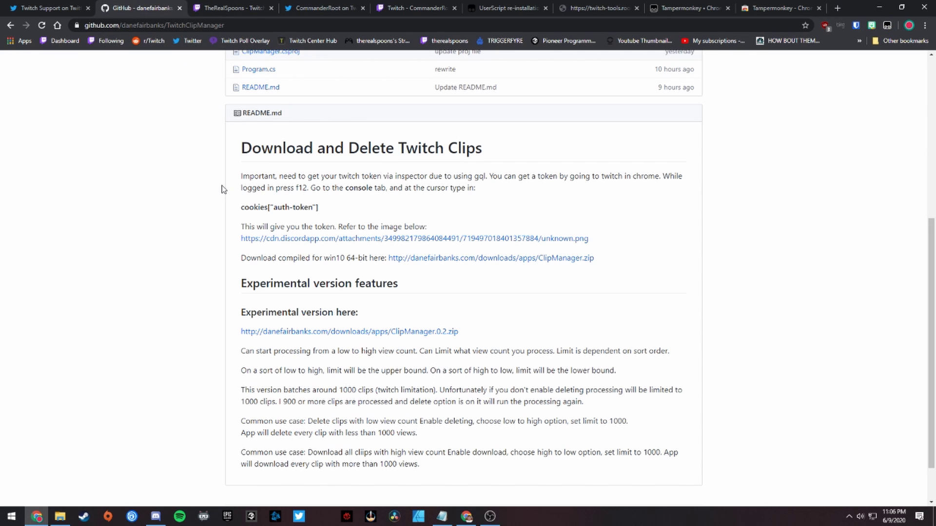